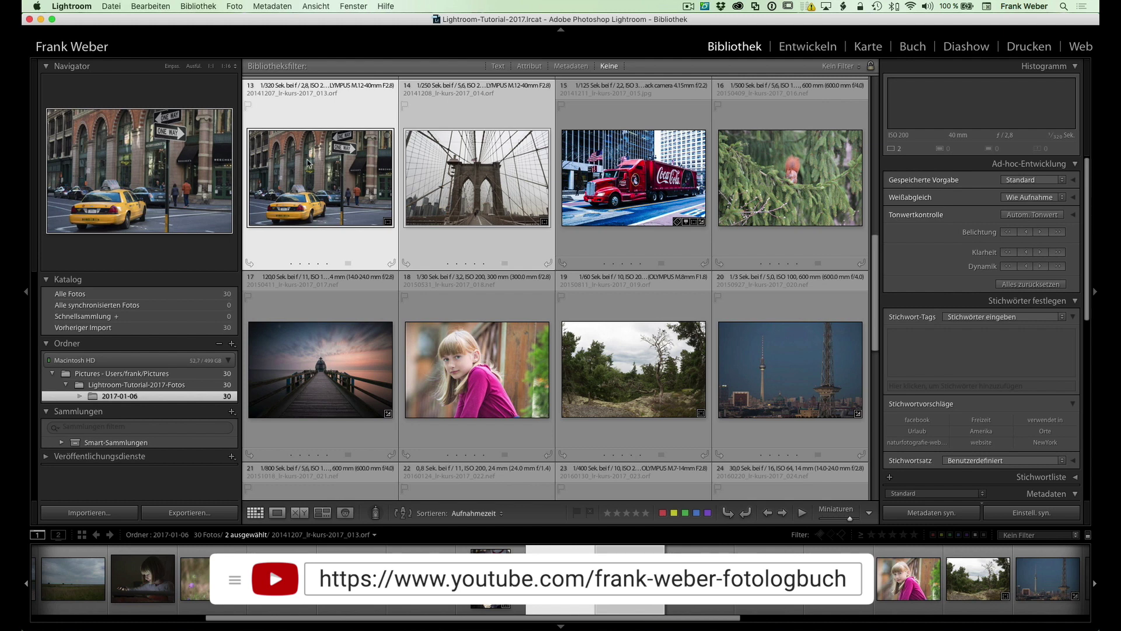
Step: Open the catalog settings to check them, then close them again
click(73, 7)
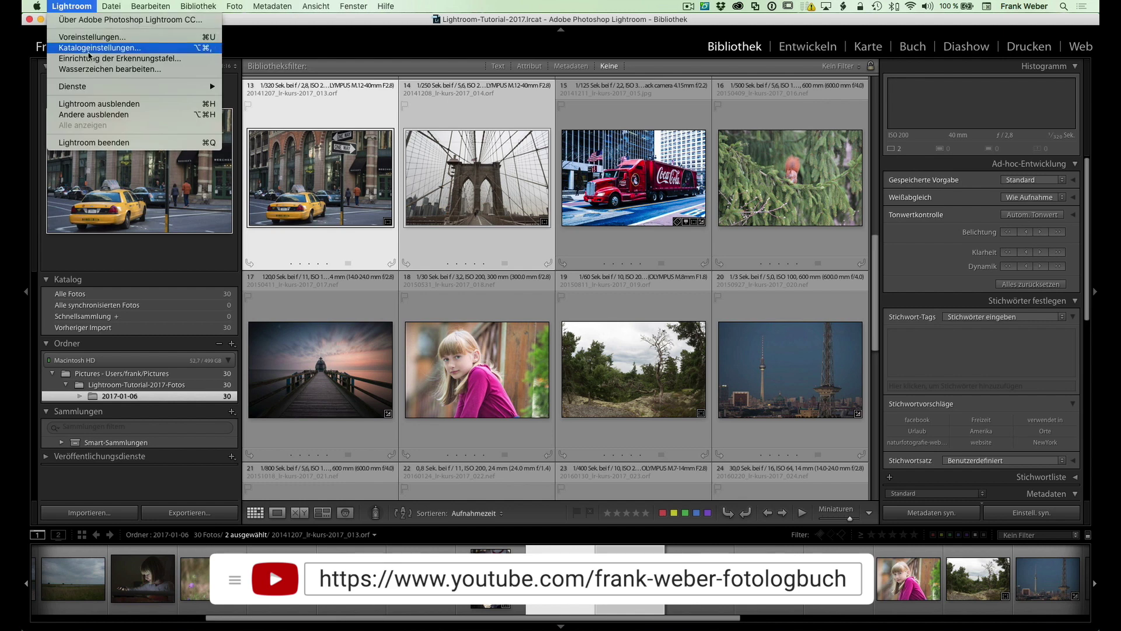
click(87, 47)
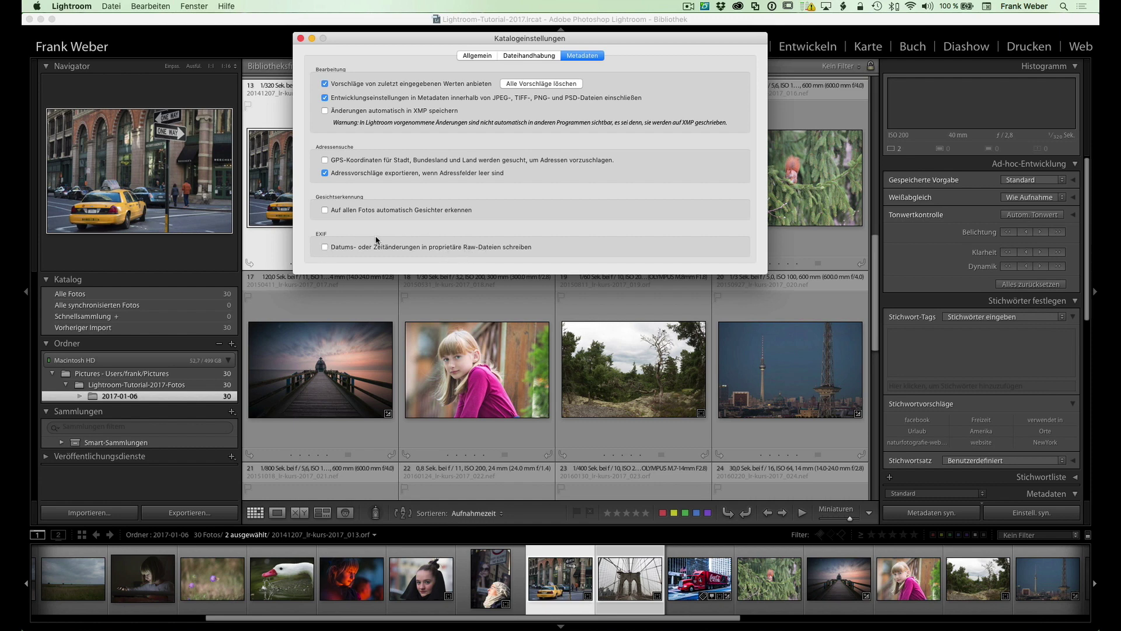
click(301, 38)
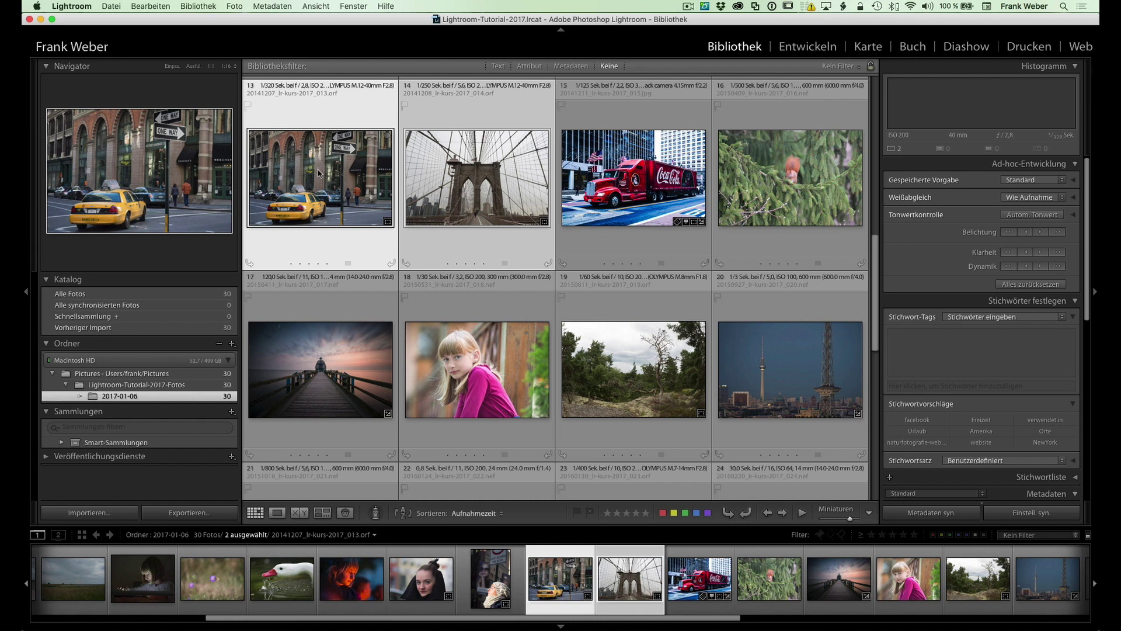
Step: Shift the capture time of the taxi and Brooklyn Bridge photos by -6 hours
click(272, 6)
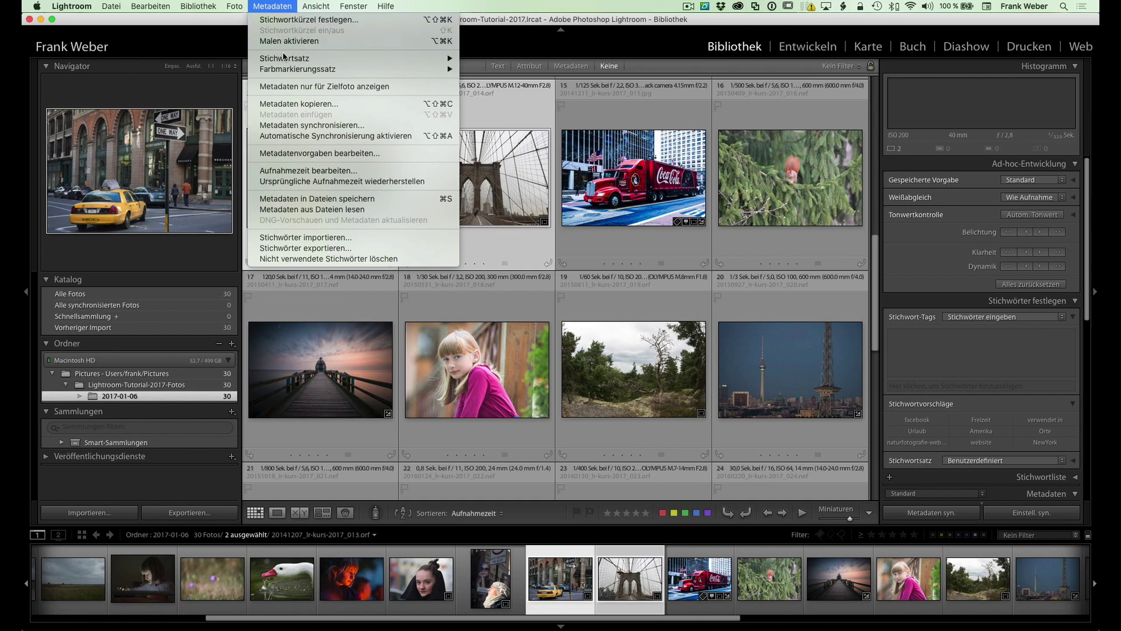
click(307, 172)
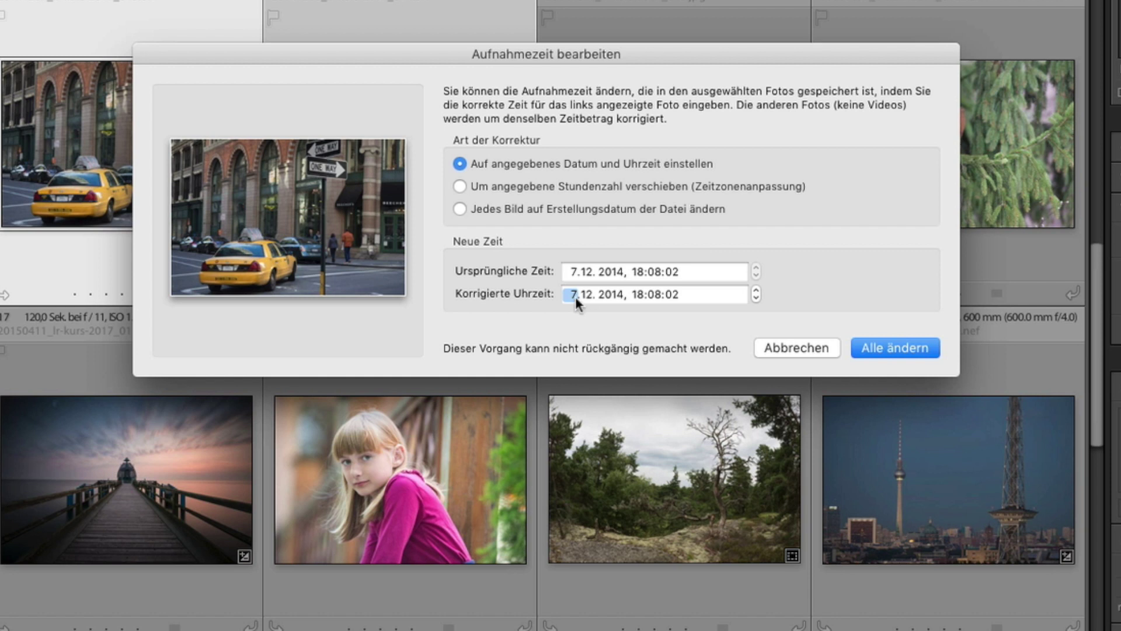
click(633, 294)
click(756, 298)
click(756, 298)
click(756, 298)
click(756, 298)
click(460, 185)
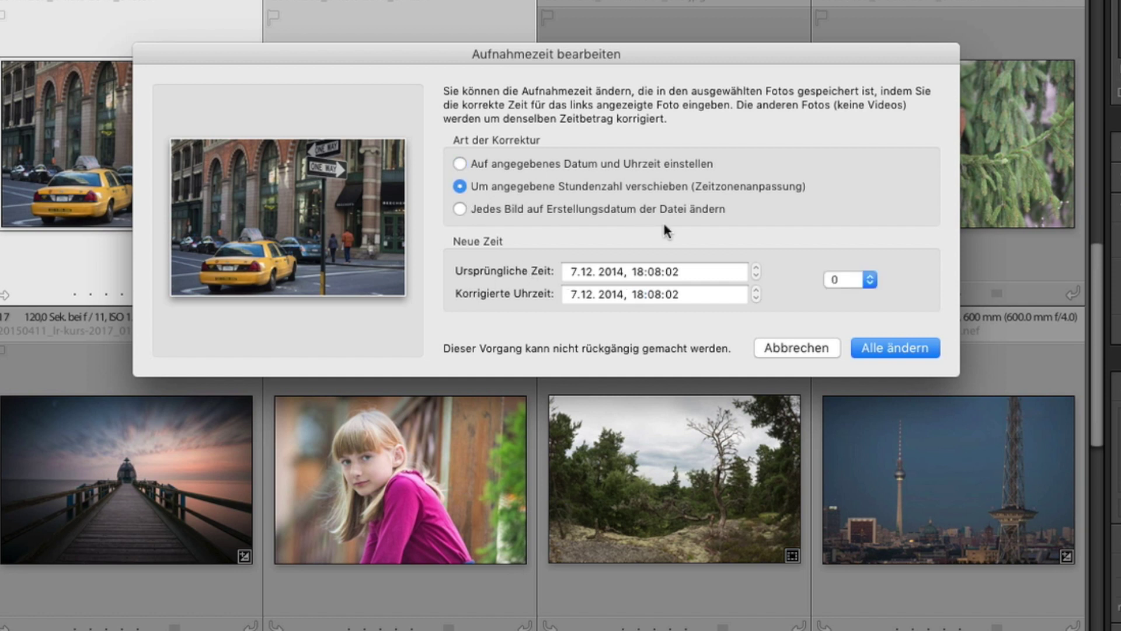
click(837, 282)
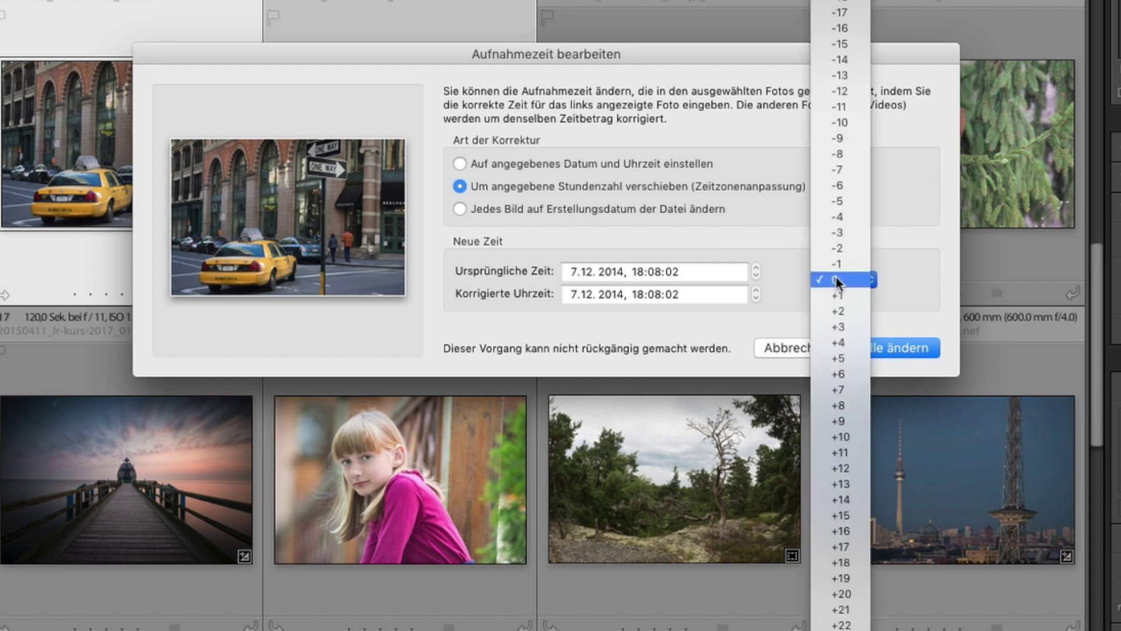
click(842, 187)
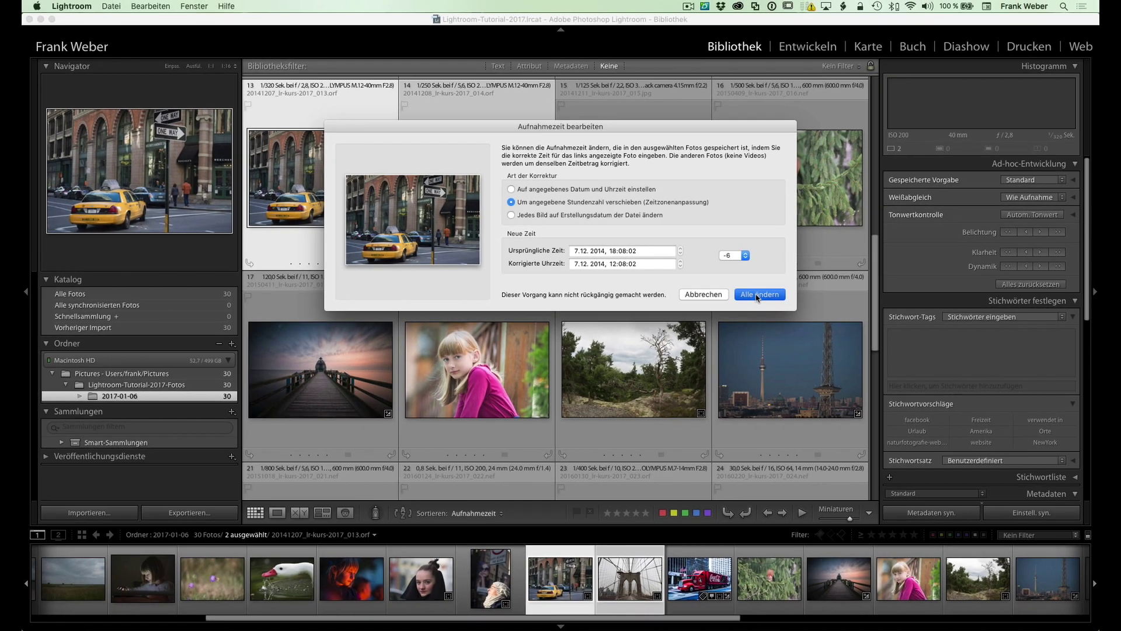
click(758, 295)
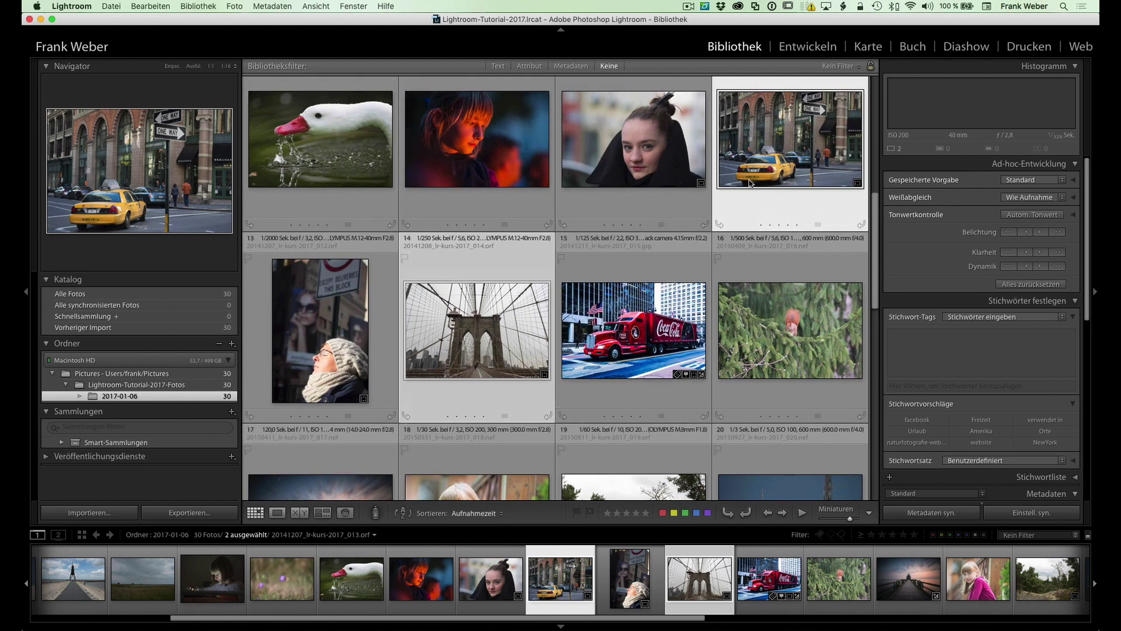
Step: Scroll to the top of the 20151229_linstow grid of eagle and lynx photos
mouse_move(477, 331)
scroll(517, 308, up, 1)
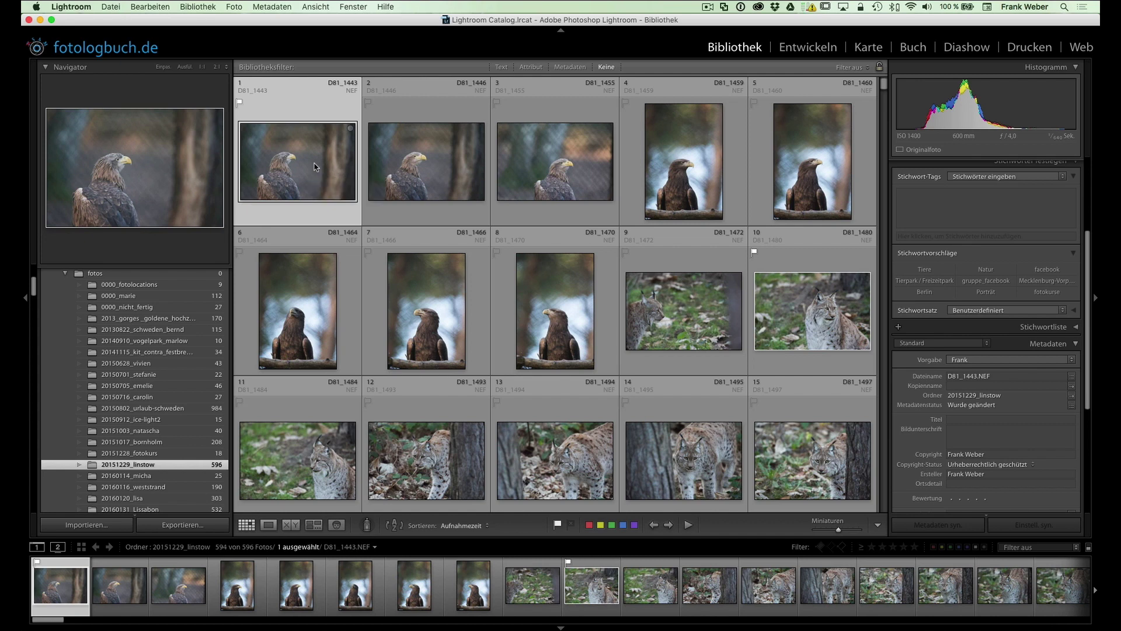
double_click(315, 168)
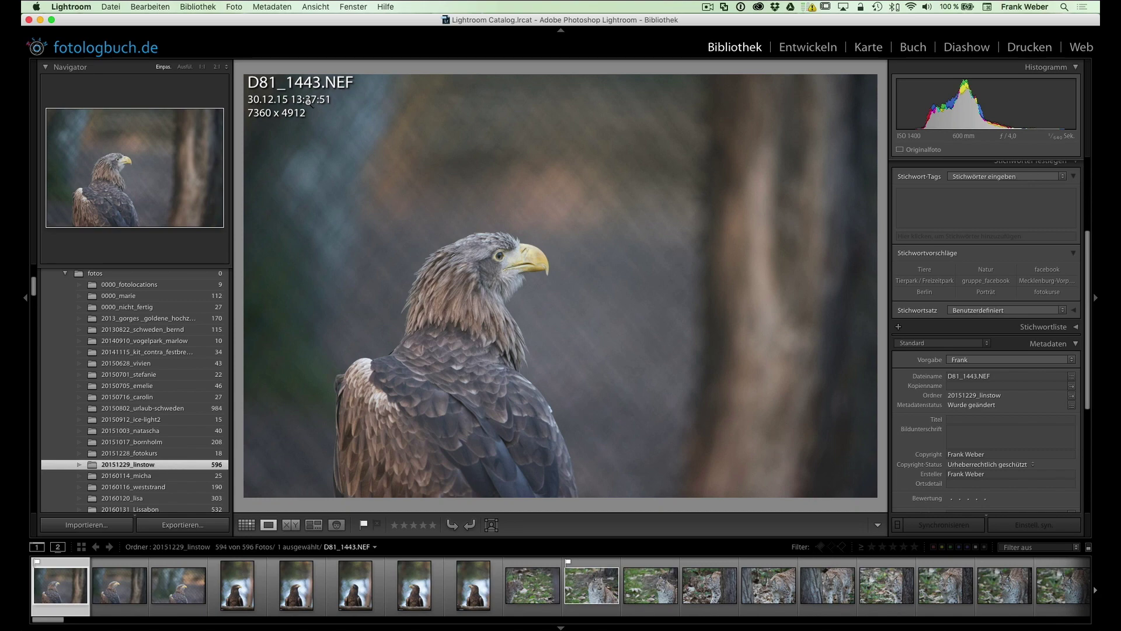
key(g)
scroll(303, 144, down, 3)
scroll(303, 145, down, 3)
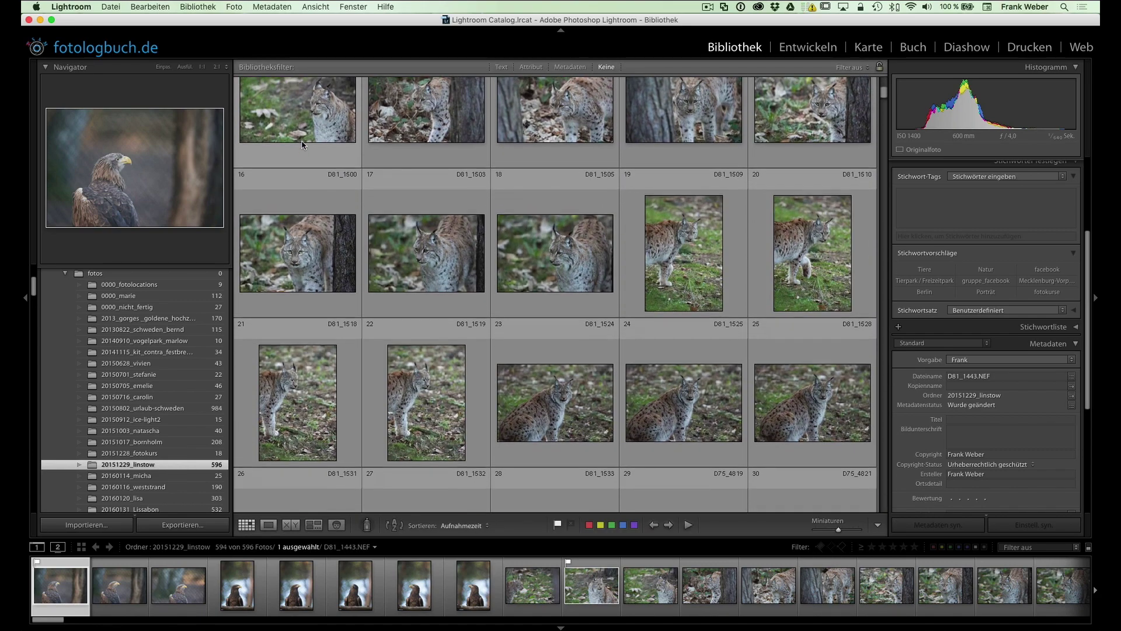
scroll(303, 145, down, 3)
scroll(303, 175, down, 3)
scroll(305, 292, down, 1)
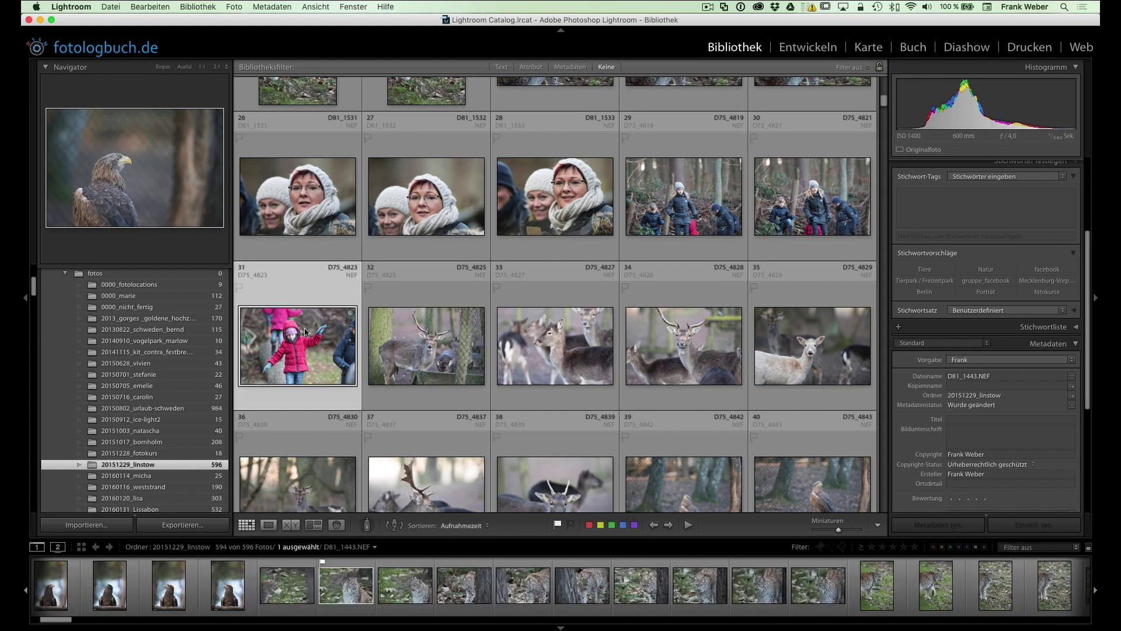
click(304, 332)
double_click(304, 331)
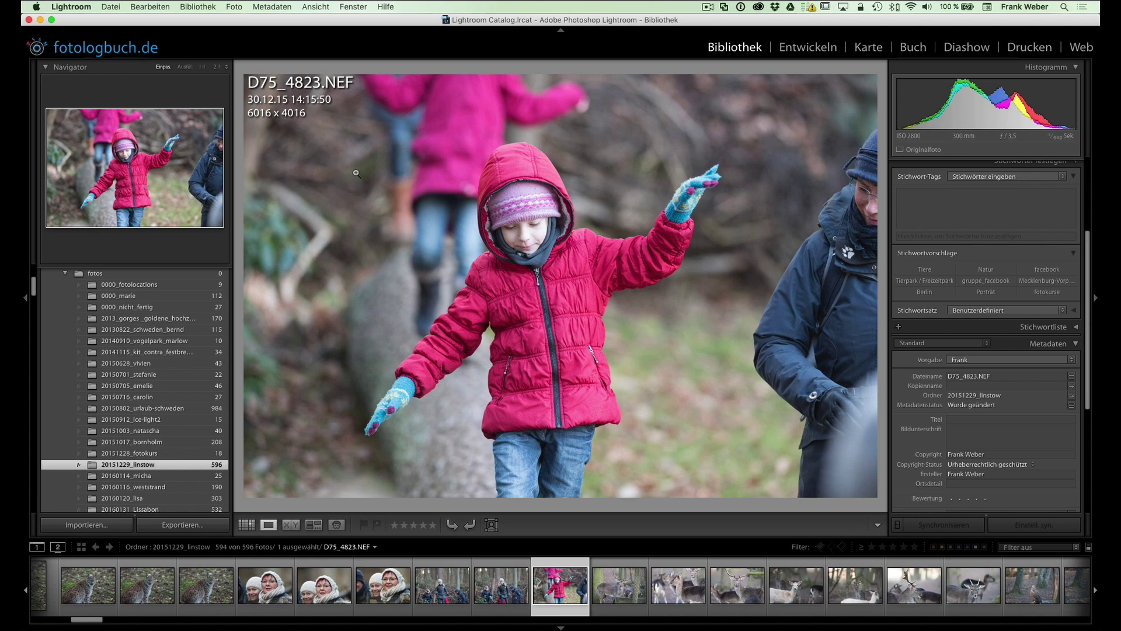
key(g)
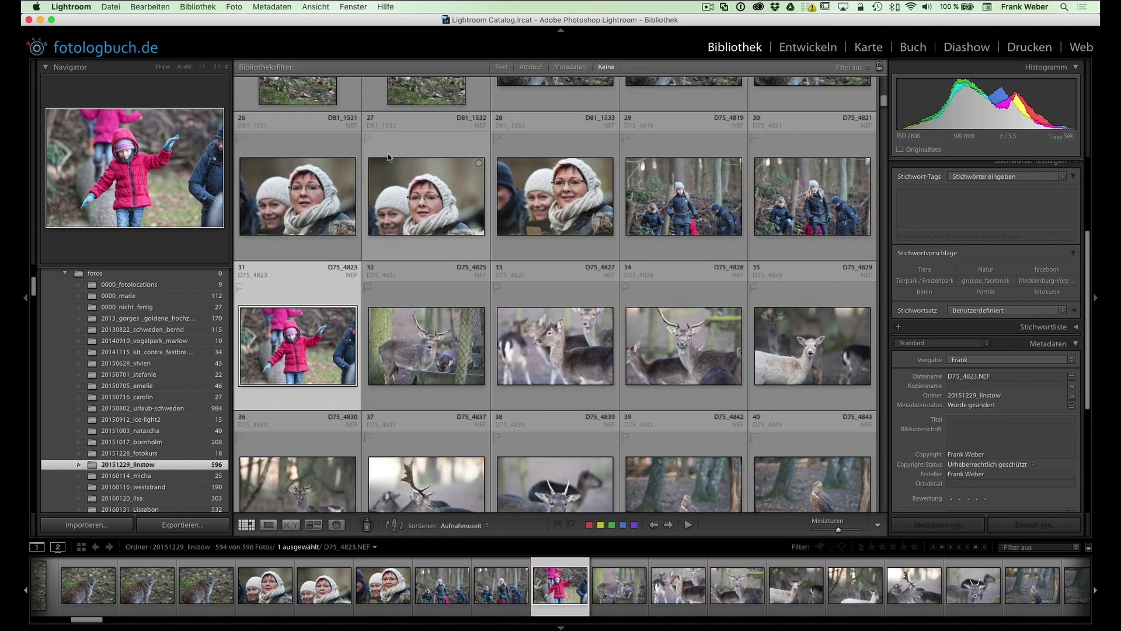
scroll(559, 121, up, 10)
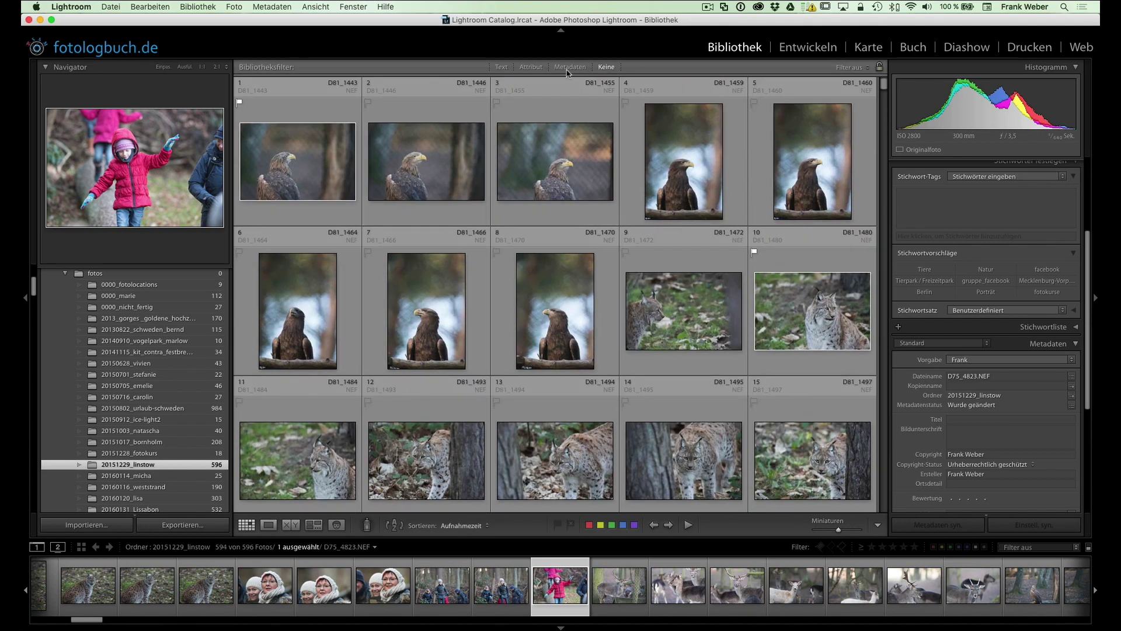
Step: Filter the grid to NIKON D810 photos and select all 28 of them
click(568, 68)
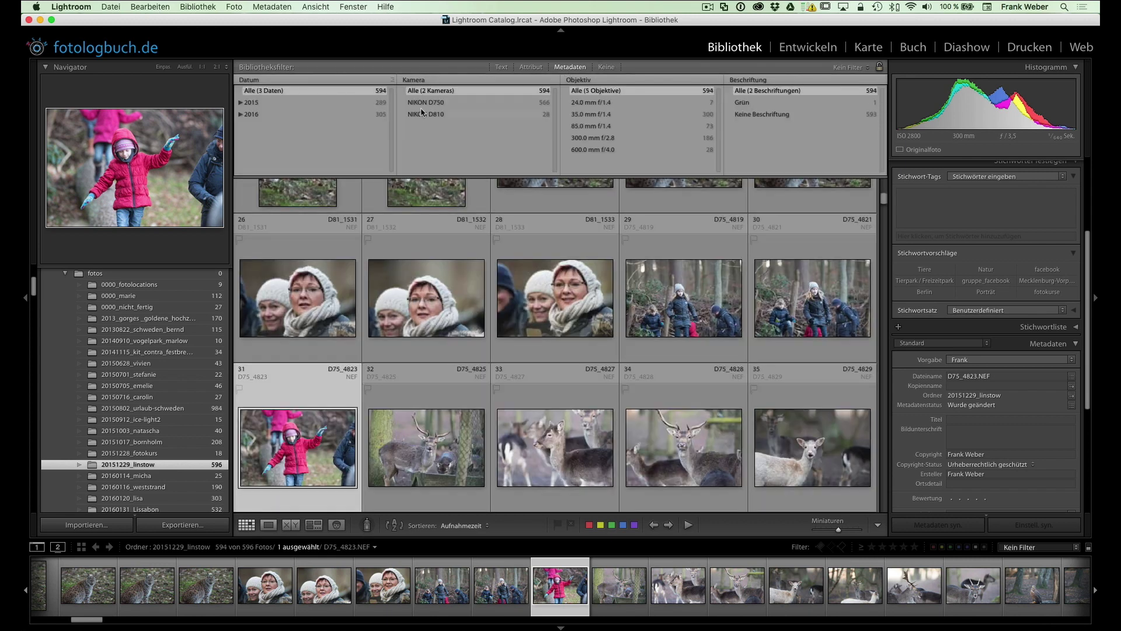
click(424, 113)
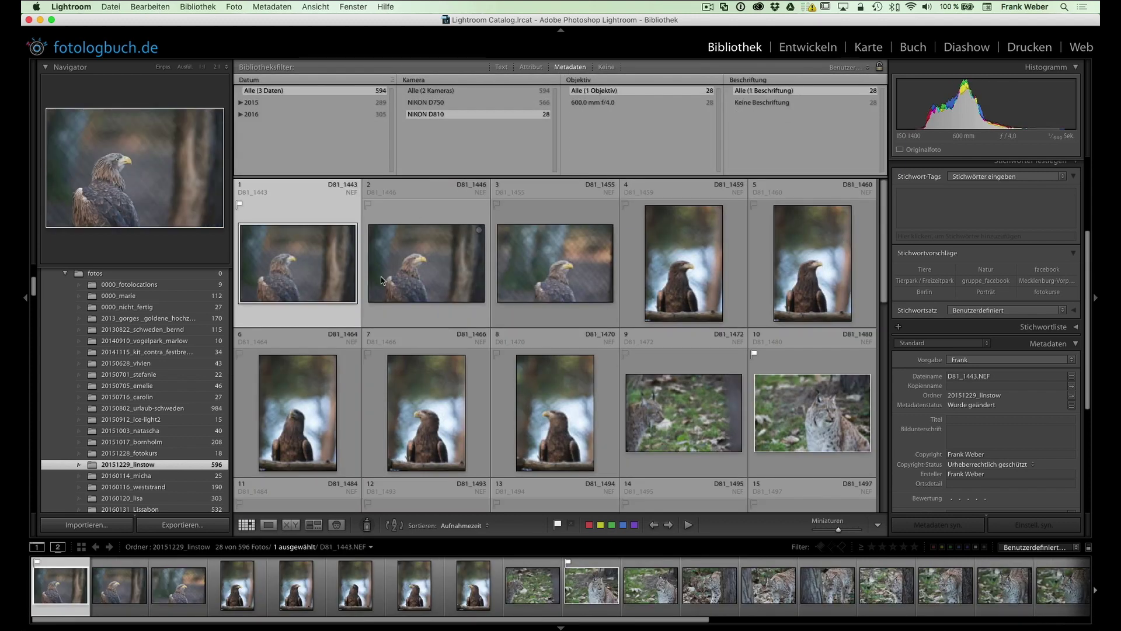
key(ctrl+a)
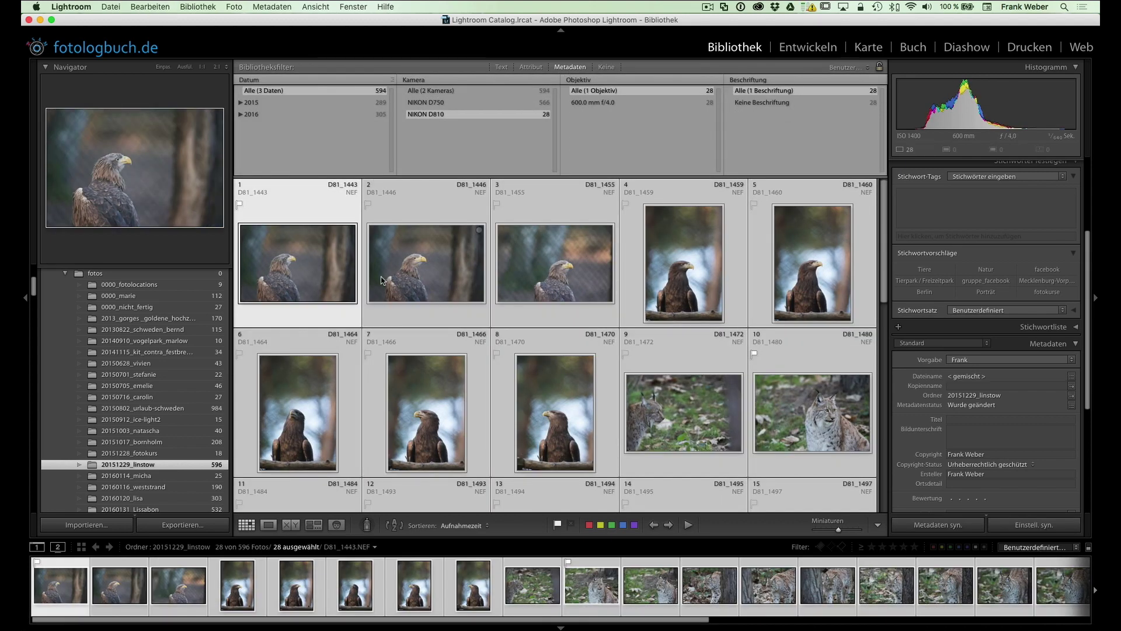
Step: Shift the capture time of the 28 selected photos by +1 hour
click(271, 7)
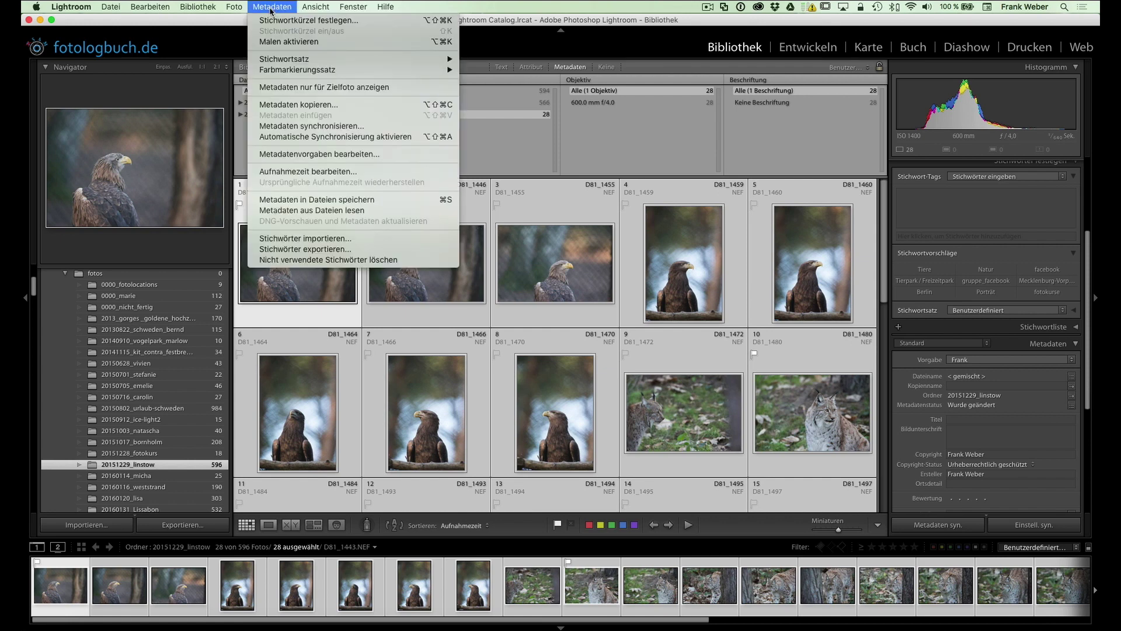
click(287, 171)
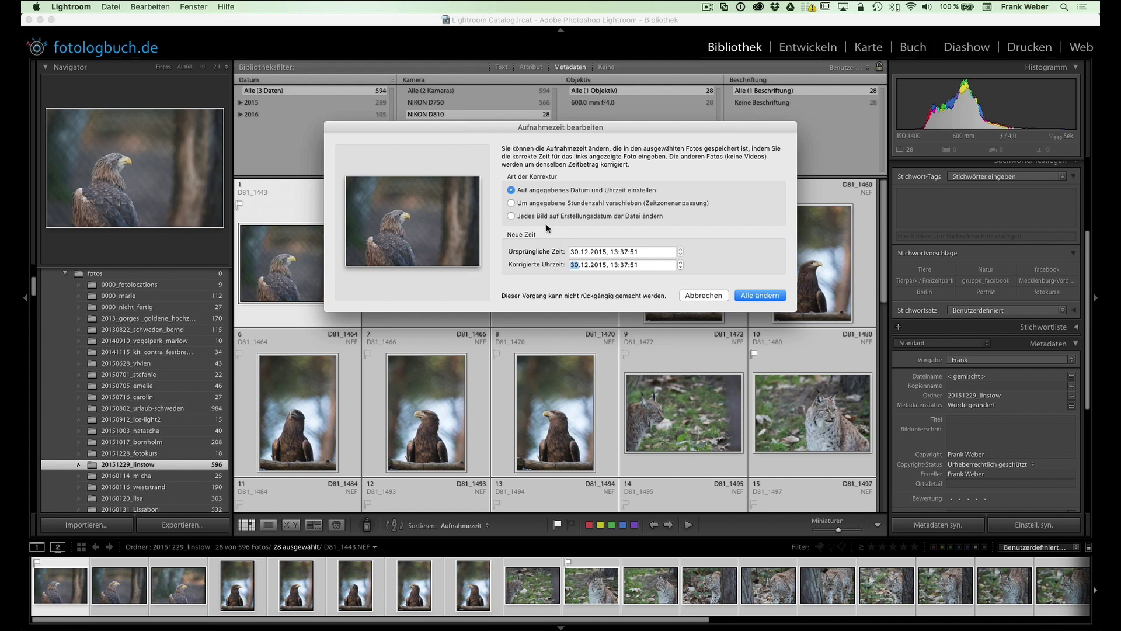
click(541, 202)
click(746, 257)
click(740, 266)
click(758, 296)
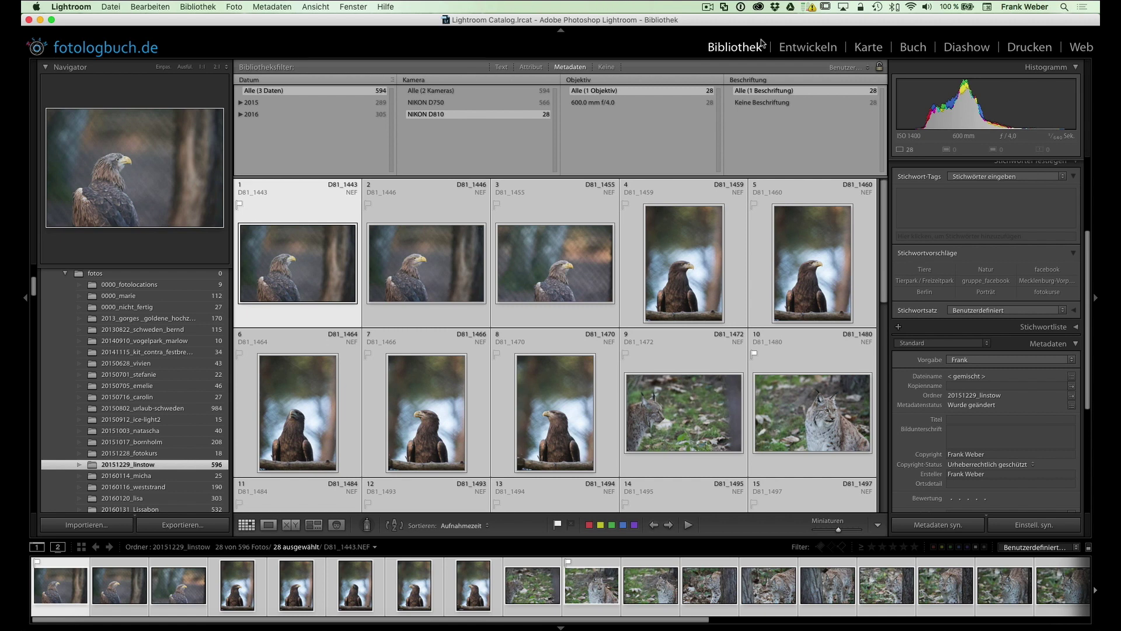
Step: Set the library filter to 'Filter aus', select the first photo, and show thumbnail file details
click(846, 67)
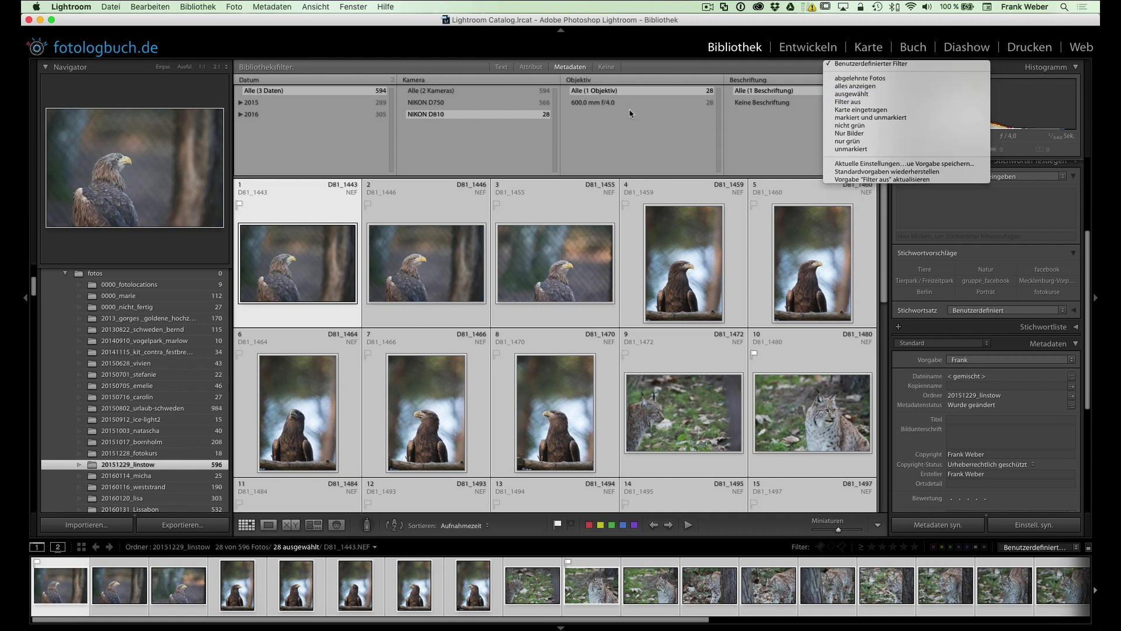
click(848, 104)
scroll(320, 212, up, 5)
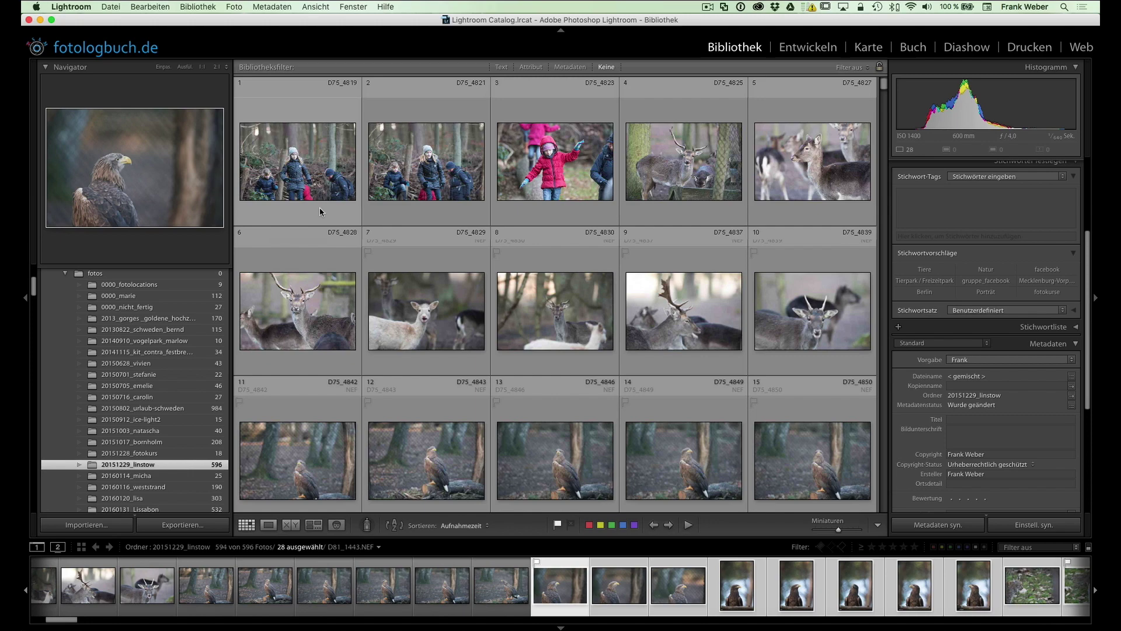
click(307, 172)
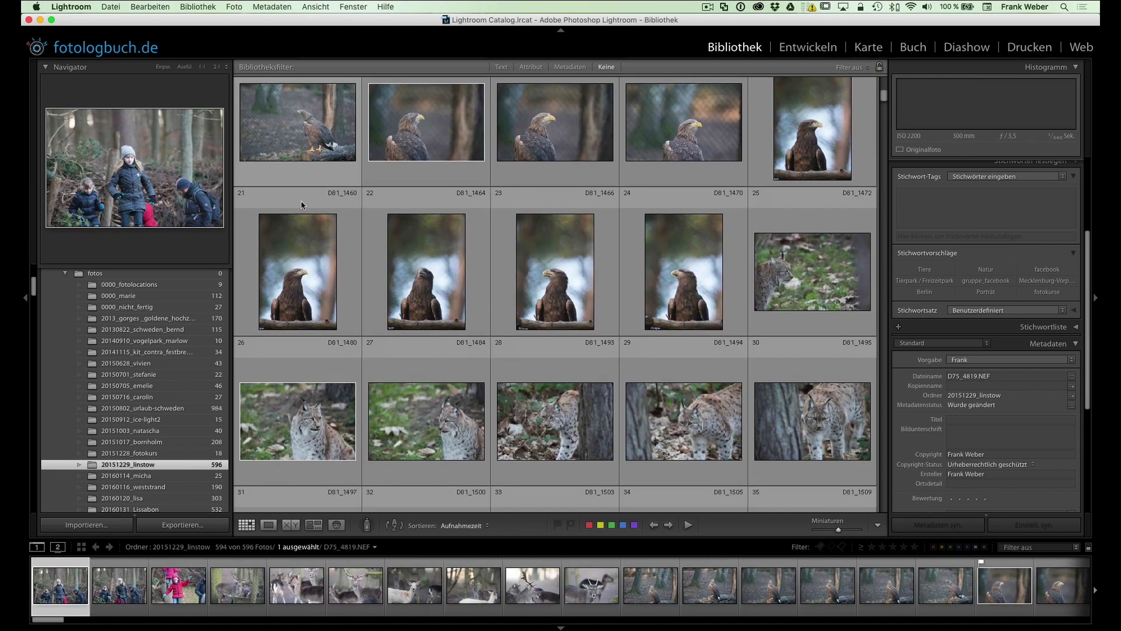
key(j)
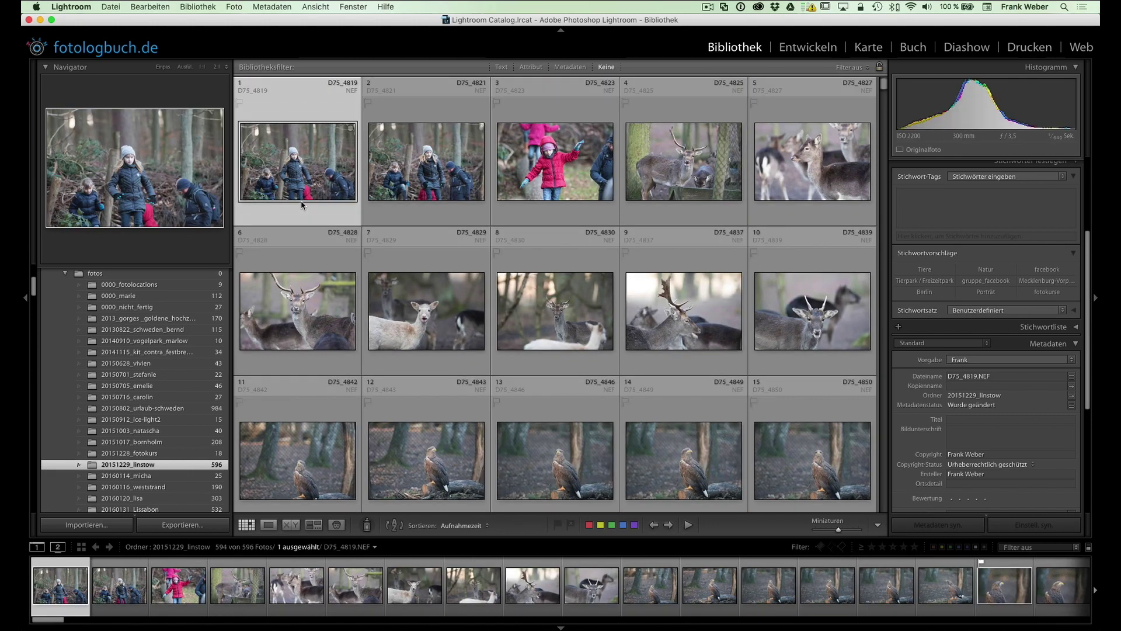